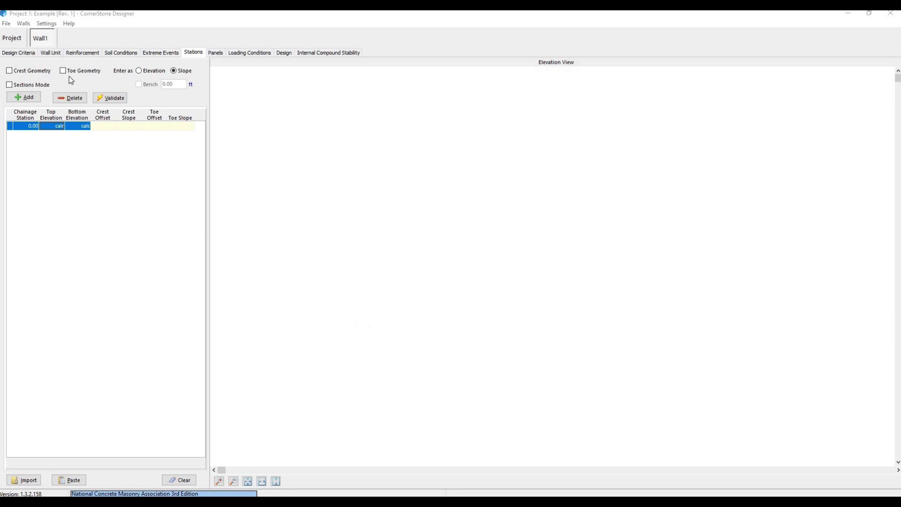
- Review the wall unit, geogrid product and soil settings, then return to the station table
left_click(50, 53)
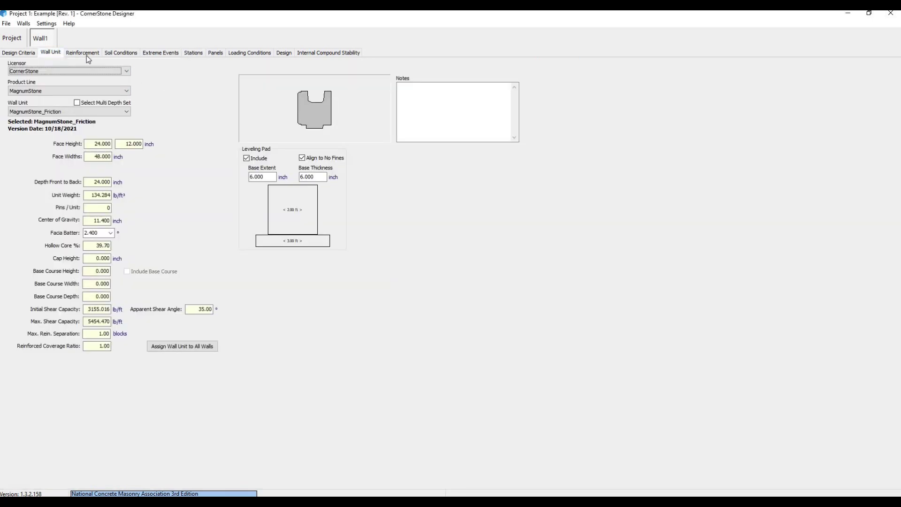
left_click(87, 54)
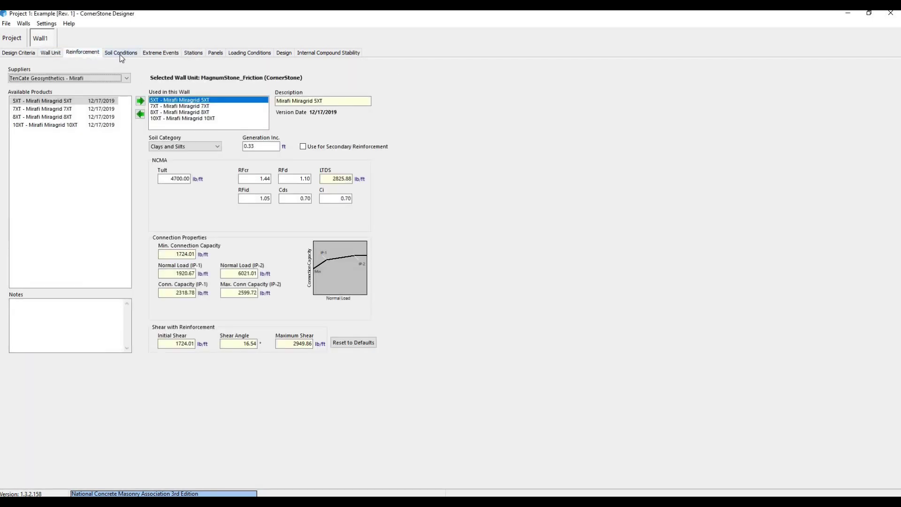
left_click(120, 54)
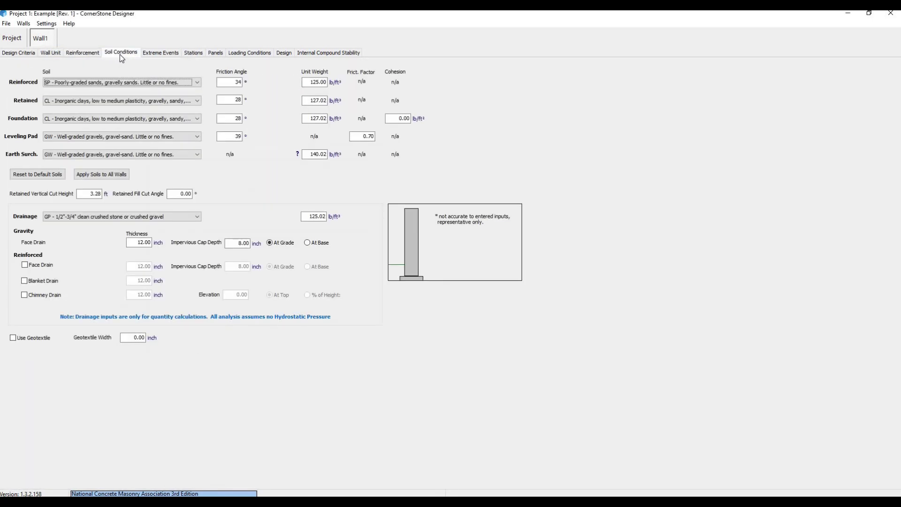
left_click(194, 54)
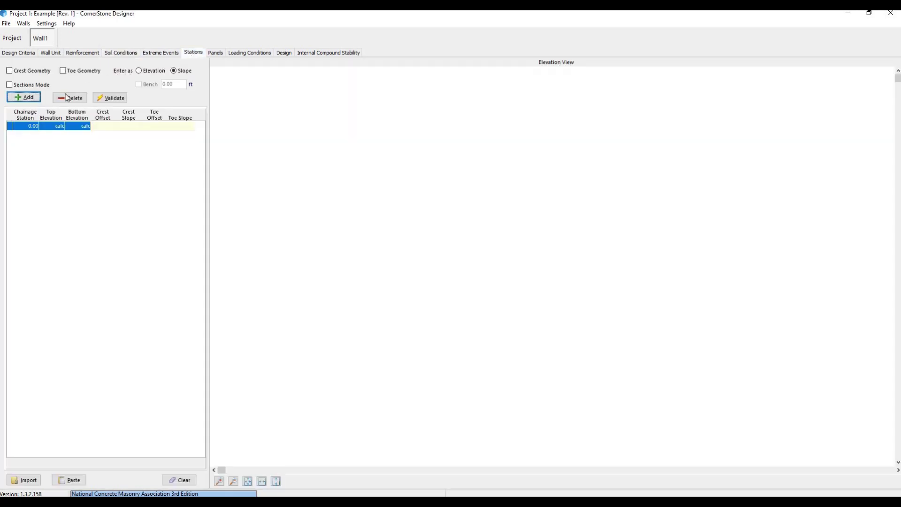
- Give station 0.00 a top elevation of 816.00 and bottom elevation of 815.75
left_click(36, 126)
left_click(63, 126)
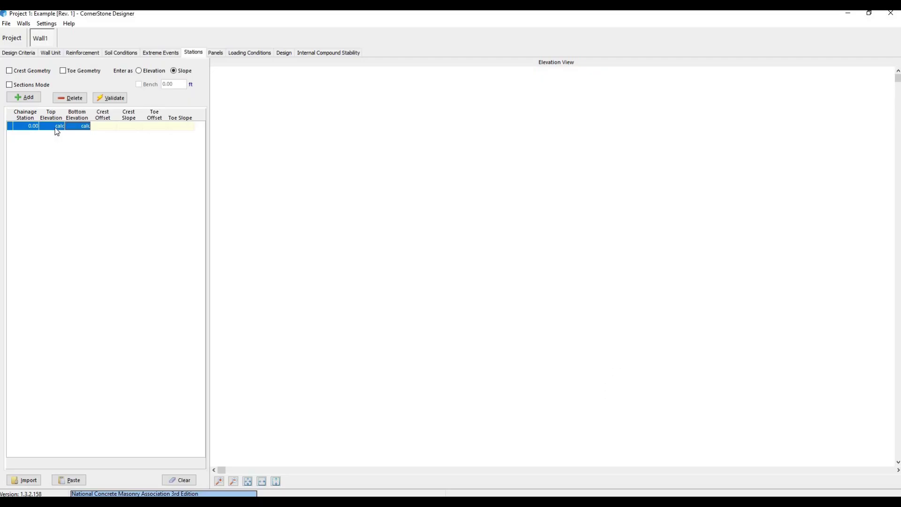
left_click(55, 127)
type("816")
key("Tab")
type("815.75")
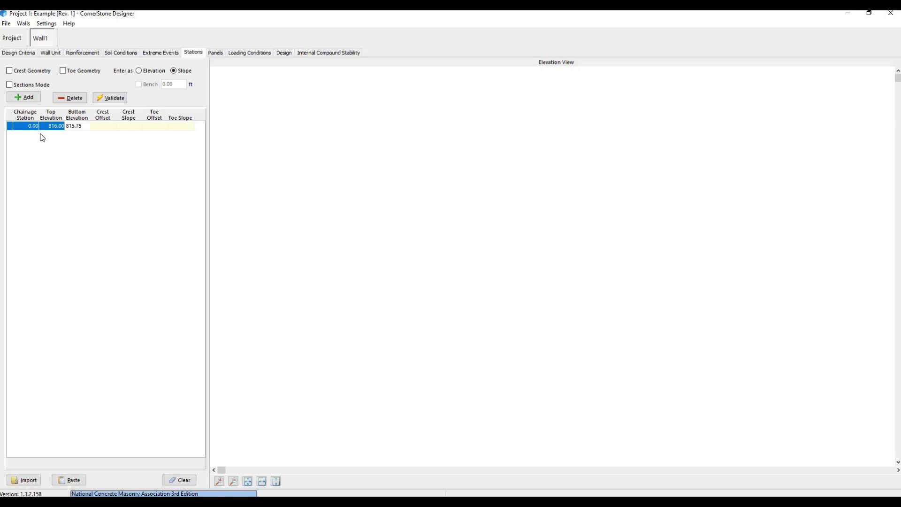
key("Return")
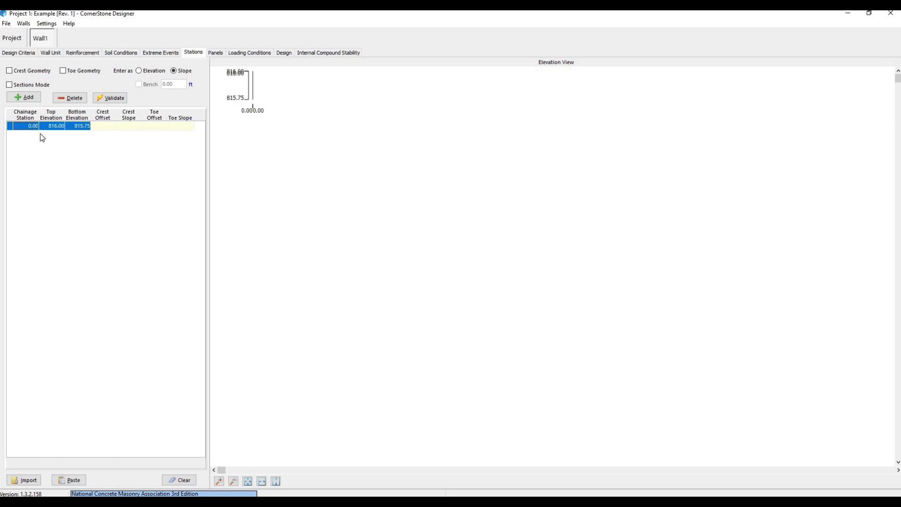
- Add a new station row and measure the 18.84 ft wall strip length in Acrobat
key("Down")
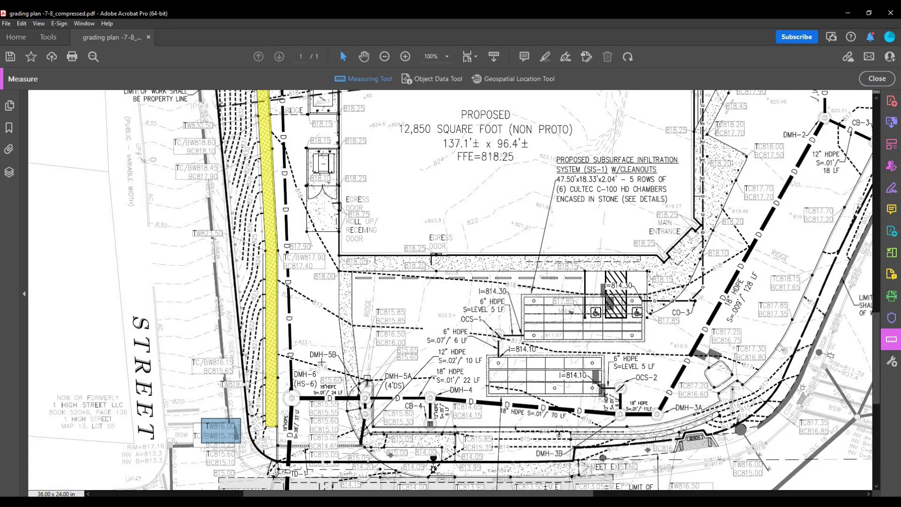
left_click(278, 426)
left_click(278, 377)
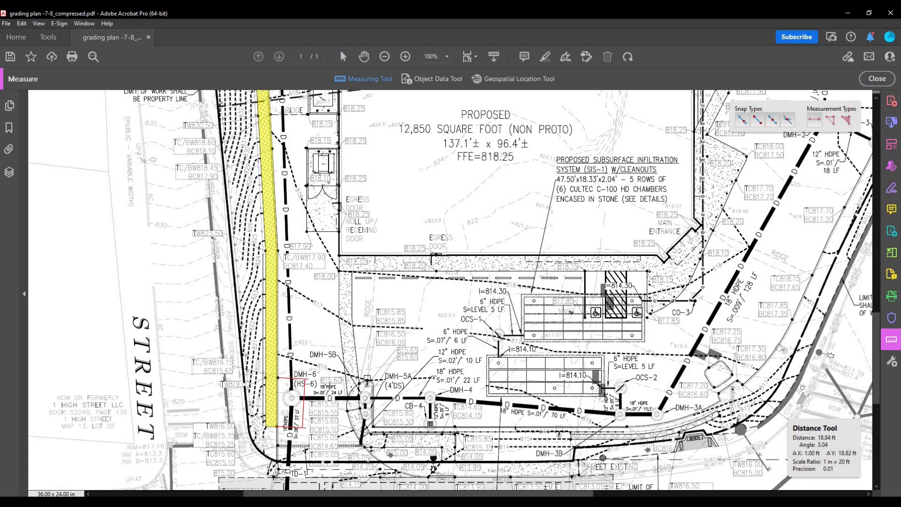
left_click(308, 399)
left_click(310, 398)
- Enter station 18.80 with top elevation 819.00 and bottom elevation 816.65
key("alt+Tab")
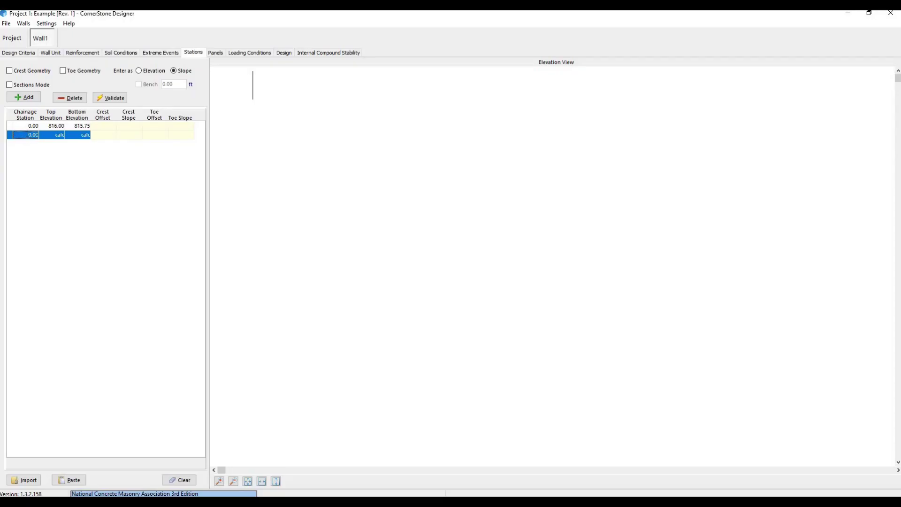
type("18.8")
left_click(50, 136)
type("819")
type("816")
type(".65")
key("Return")
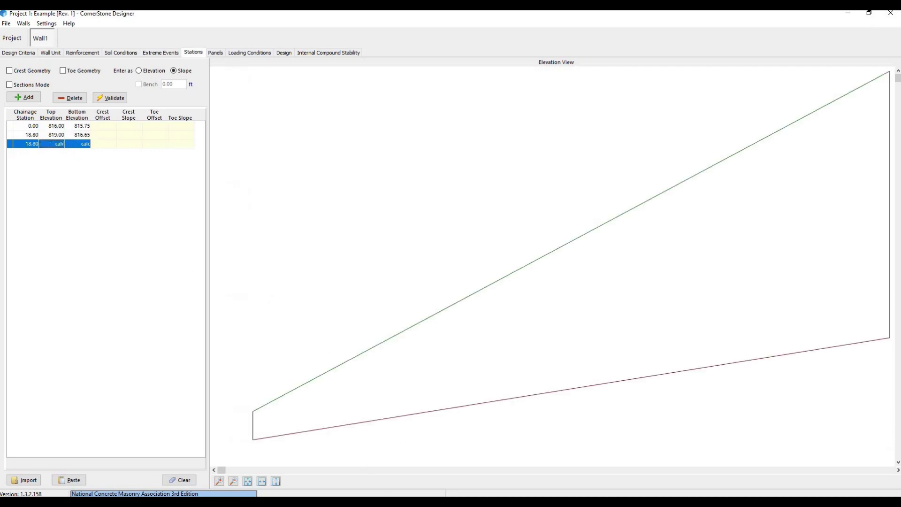
- Check the TC/BW818.45 BC817.90 spot label on the grading plan
key("alt+Tab")
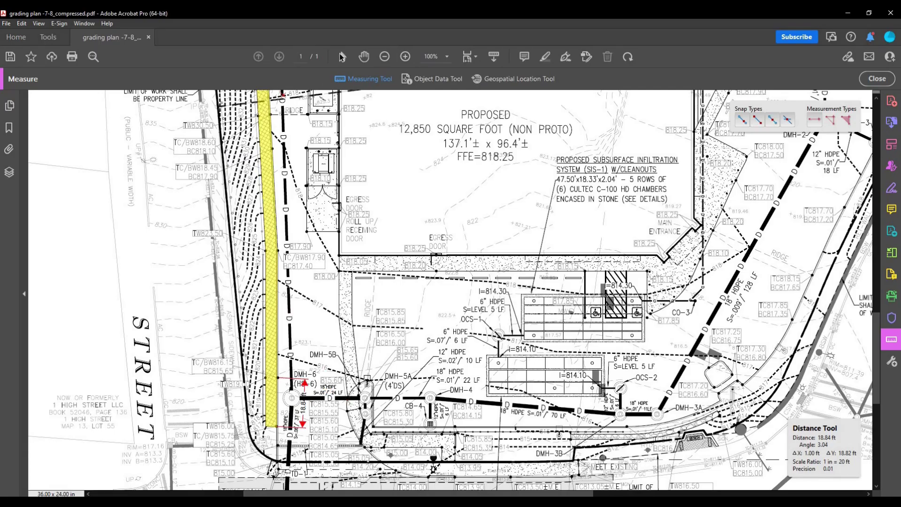
left_click_drag(175, 160, 226, 184)
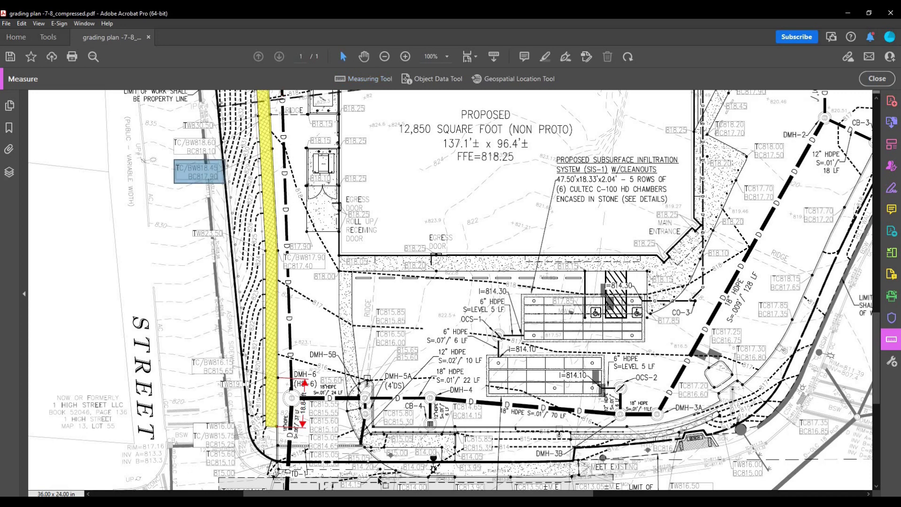
left_click(383, 481)
key("alt+Tab")
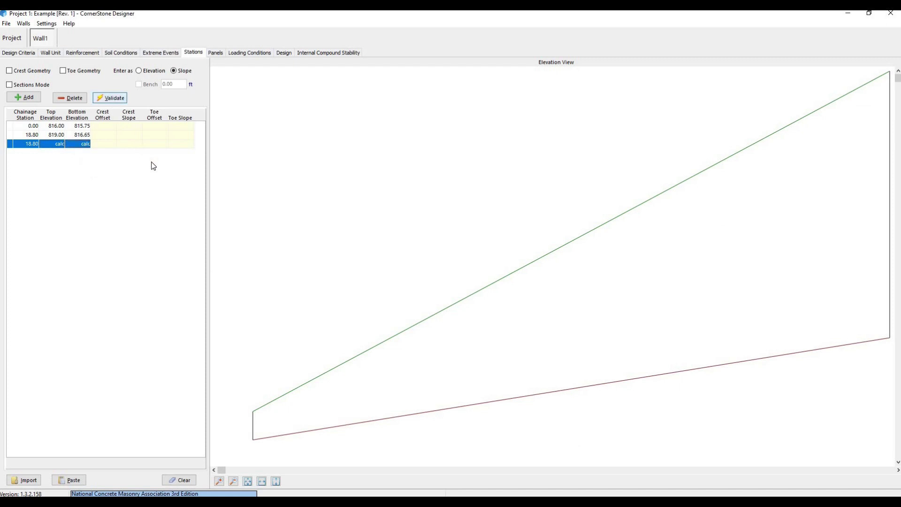
- Paste the 17-station list to 450.00 ft, calculate missing elevations, and enable crest geometry
type("0.00\t816.00\t815.75 18.84\t819.00\t816.65 67.30\t823.50\t817.90 107.00\tcalc\t818.45 120.00\t830.50\t818.60 165.50\t833.00\t817.85 173.00\t834.00\tcalc 191.30\t837.00\t817.90 201.50\t832.00\t818.25 222.80\t830.00\t818.75 258.00\t826.00\t818.40 306.00\t824.00\tcalc 339.00\t823.50\t819.00 370.00\t824.00\t818.60 394.00\t824.90\tcalc 448.00\t824.00\t817.15 450.00\t821.50\t819.80")
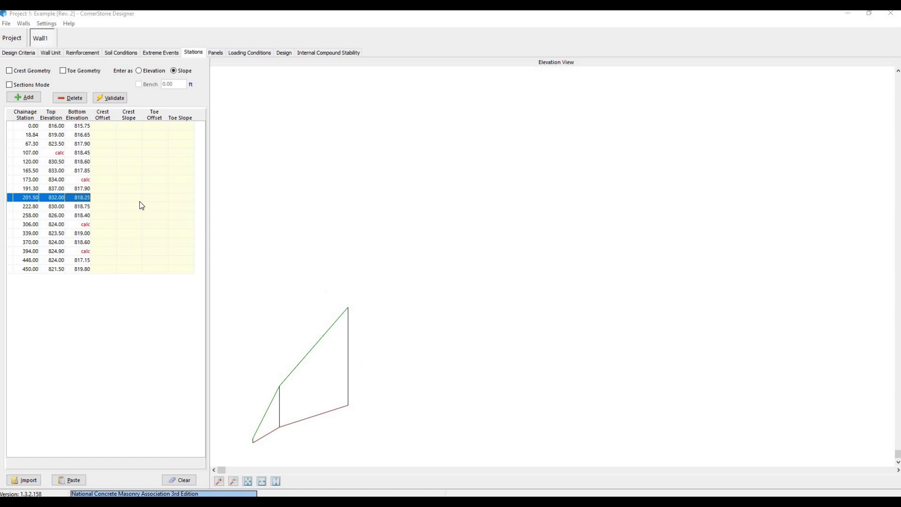
left_click(29, 269)
left_click(57, 225)
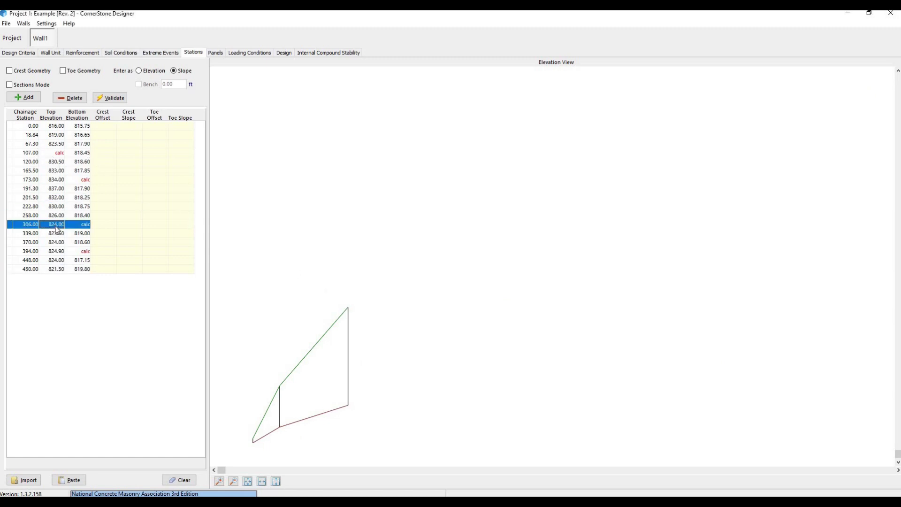
left_click(62, 155)
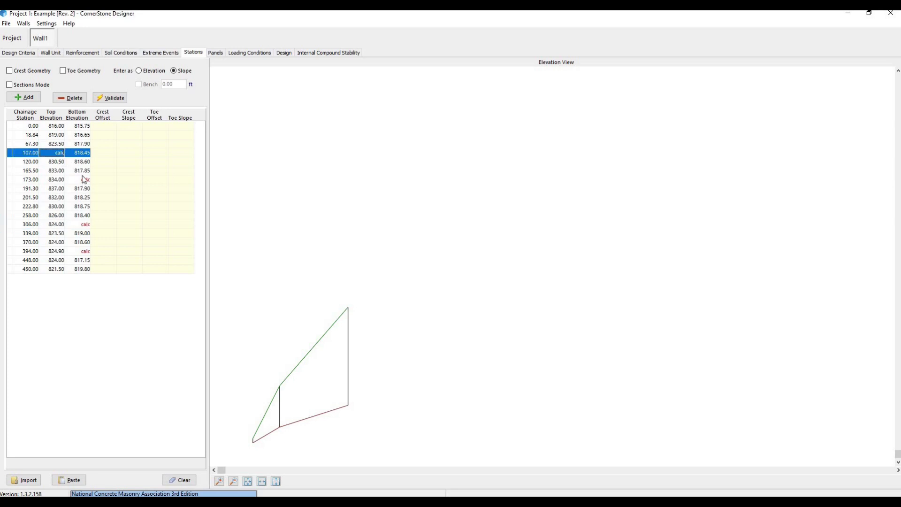
left_click(83, 179)
left_click(107, 102)
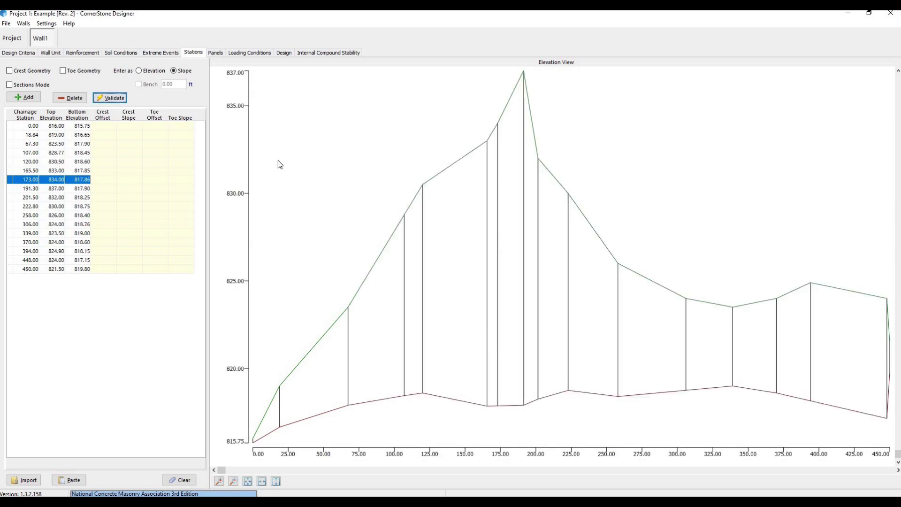
left_click(25, 72)
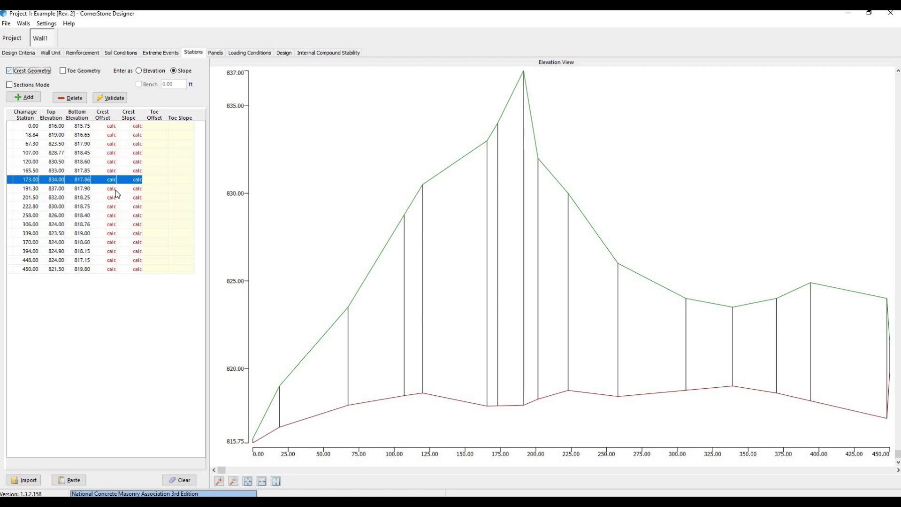
- Turn on toe geometry and switch crest/toe entry between slopes and elevations
left_click(91, 73)
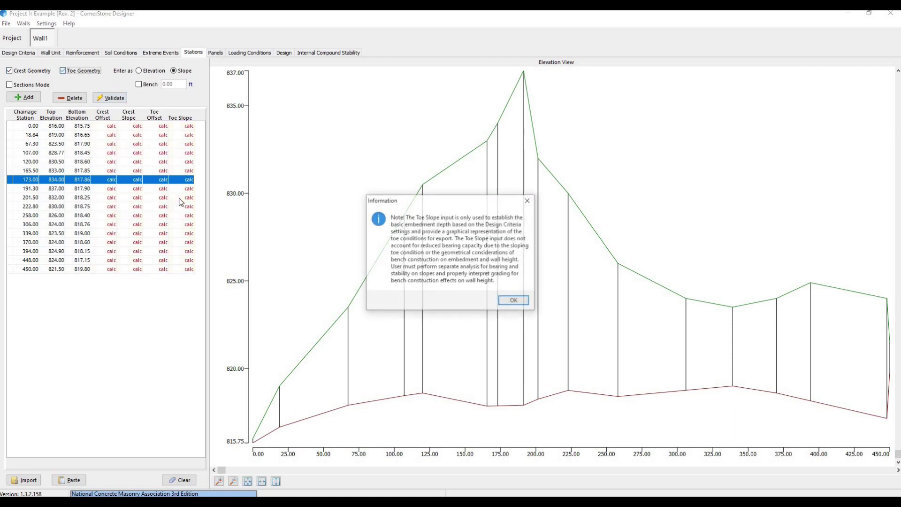
left_click(514, 301)
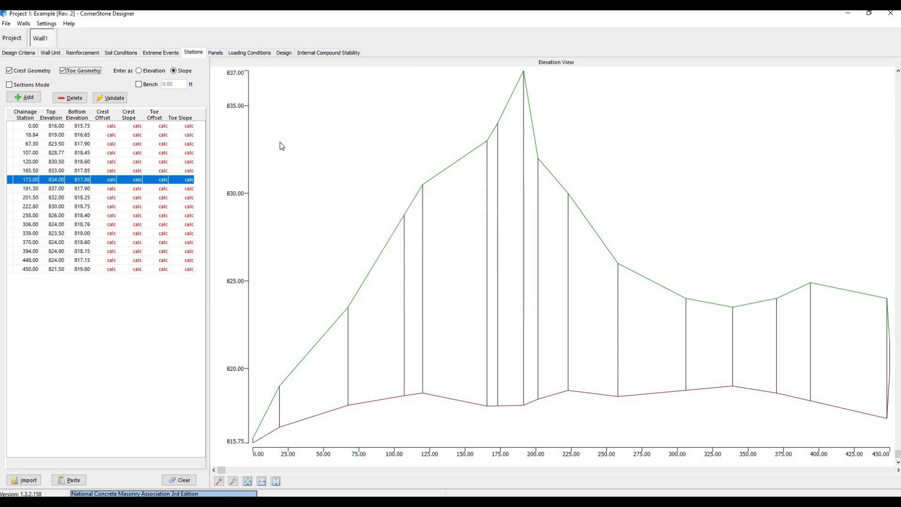
left_click(151, 74)
left_click(187, 72)
left_click(159, 72)
- Set station 67.30's crest slope to 26.60 and crest offset to 8.00
left_click(112, 143)
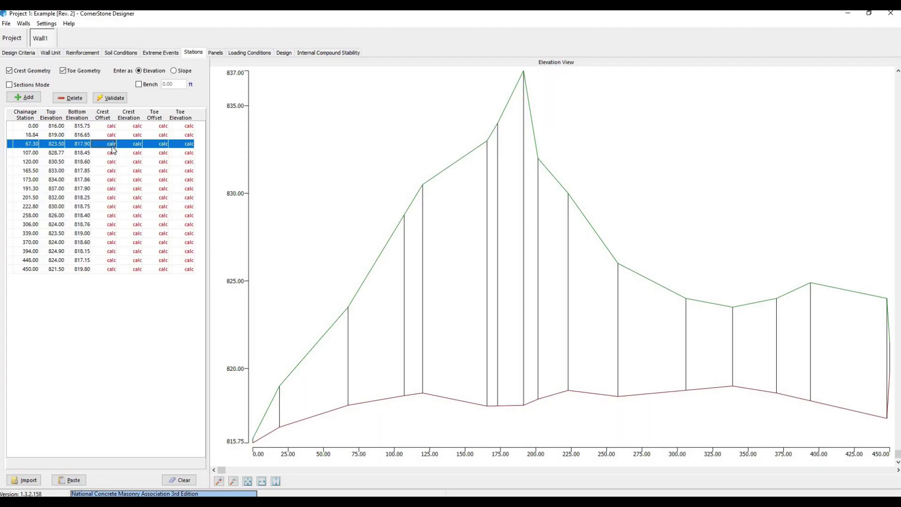
left_click(113, 146)
type("8")
key("Tab")
type("82")
left_click(178, 73)
left_click(139, 146)
type("26.6")
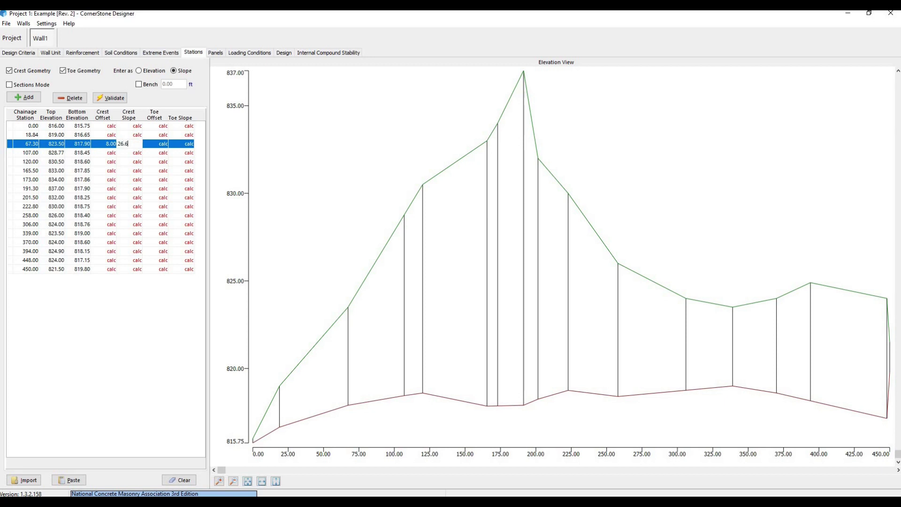
left_click(113, 146)
left_click(154, 145)
- Validate the station data, then turn off toe and crest geometry
left_click(118, 98)
left_click(87, 71)
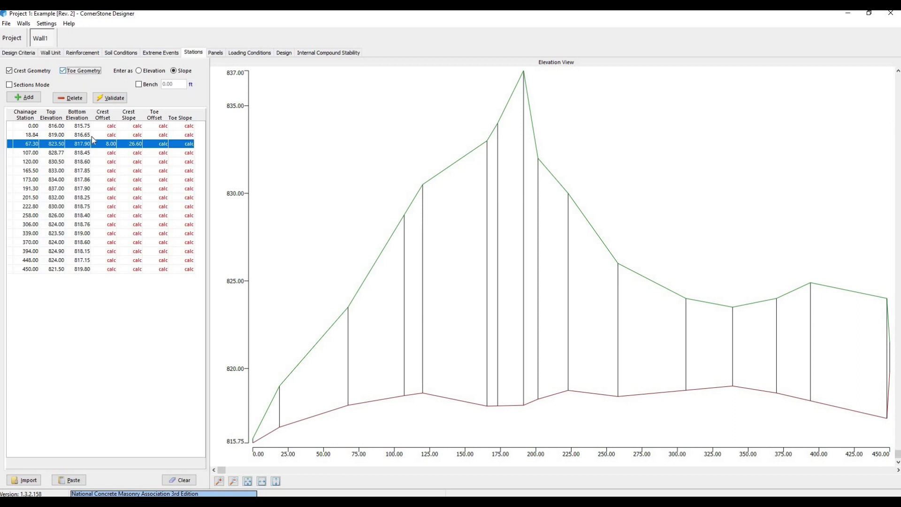
left_click(114, 170)
key("Up")
key("Up")
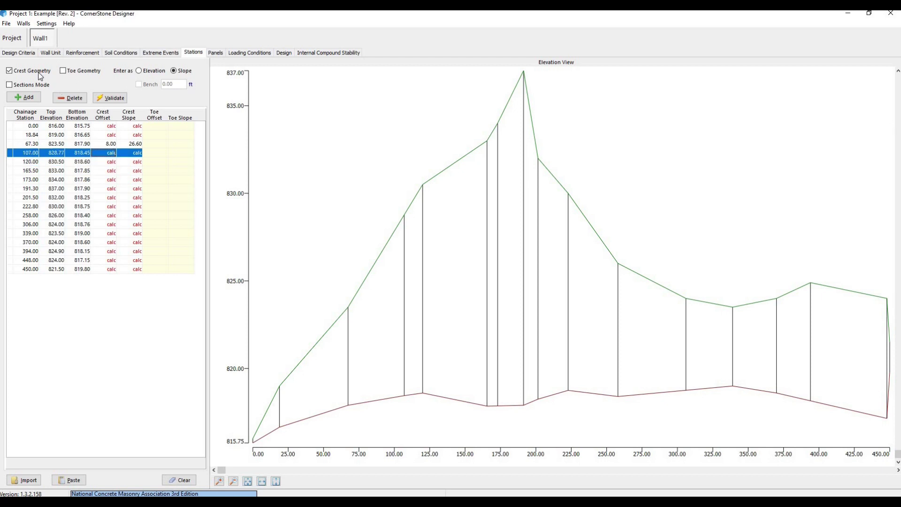
left_click(39, 73)
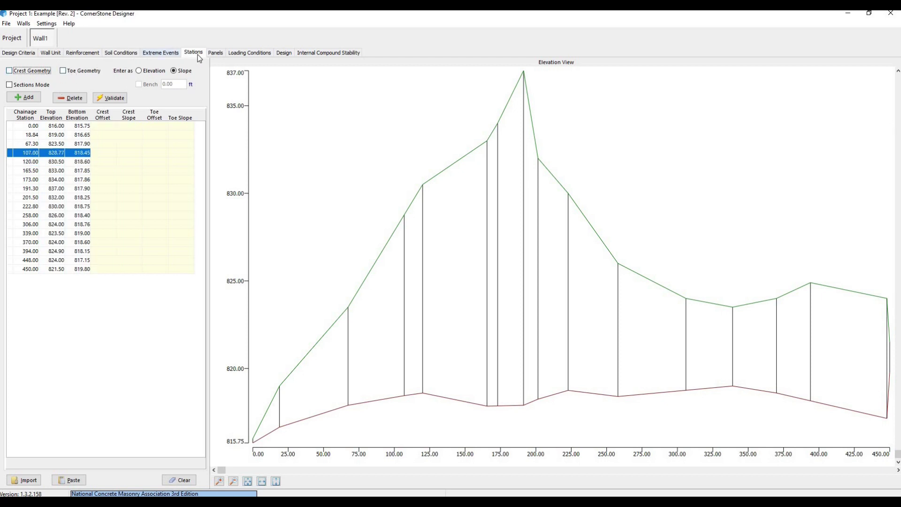
- Open the panel layout and step through the panels from about 100 to 128 ft
left_click(215, 54)
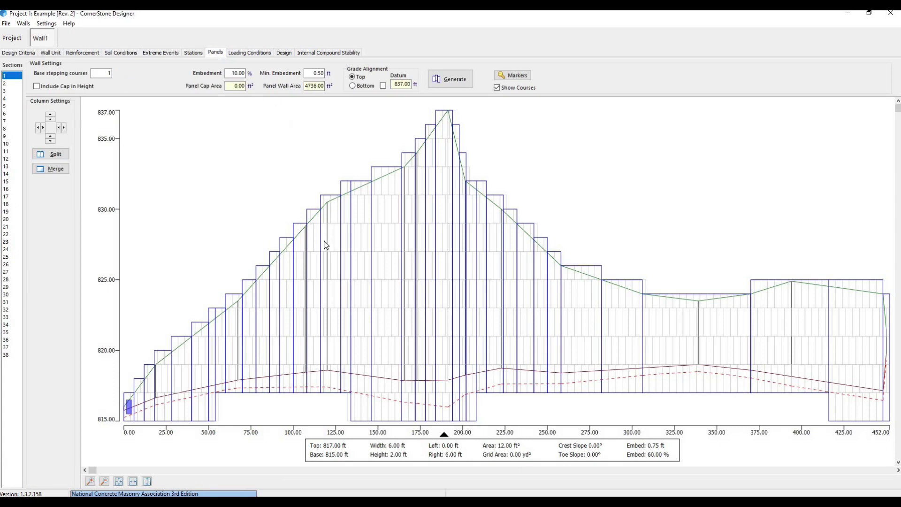
left_click(291, 275)
left_click(300, 272)
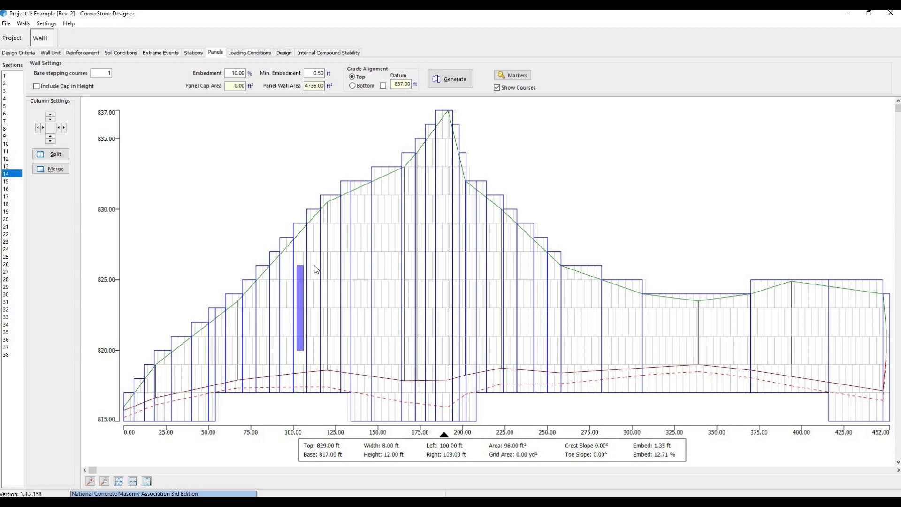
left_click(316, 269)
left_click(331, 261)
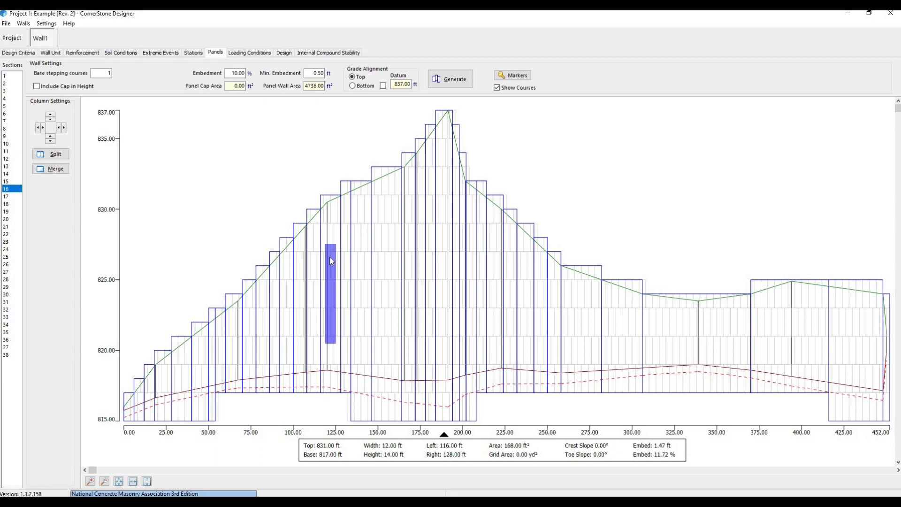
- Open the station markers editor from the 134–146 ft panel
right_click(330, 257)
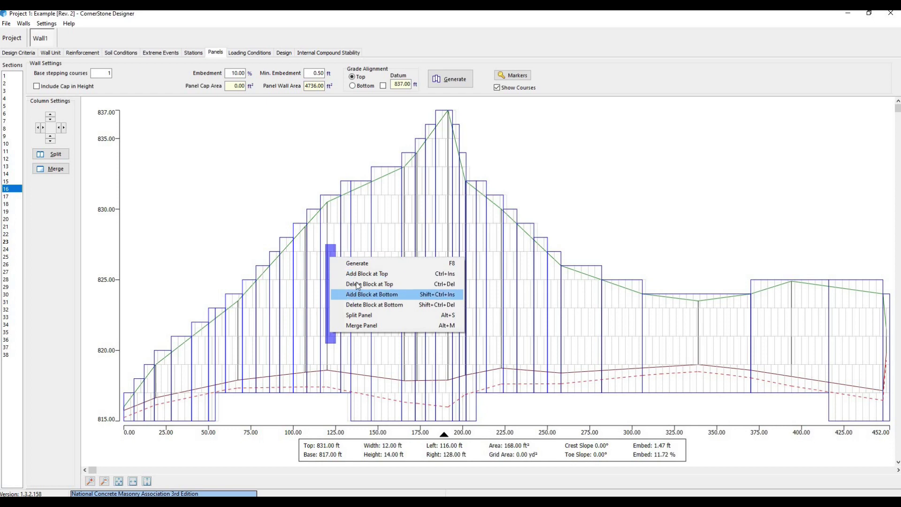
left_click(365, 245)
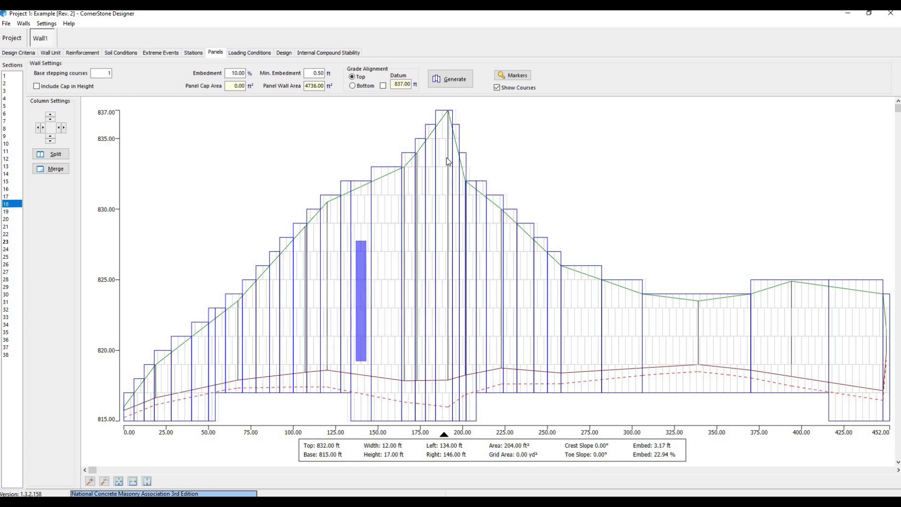
left_click(514, 79)
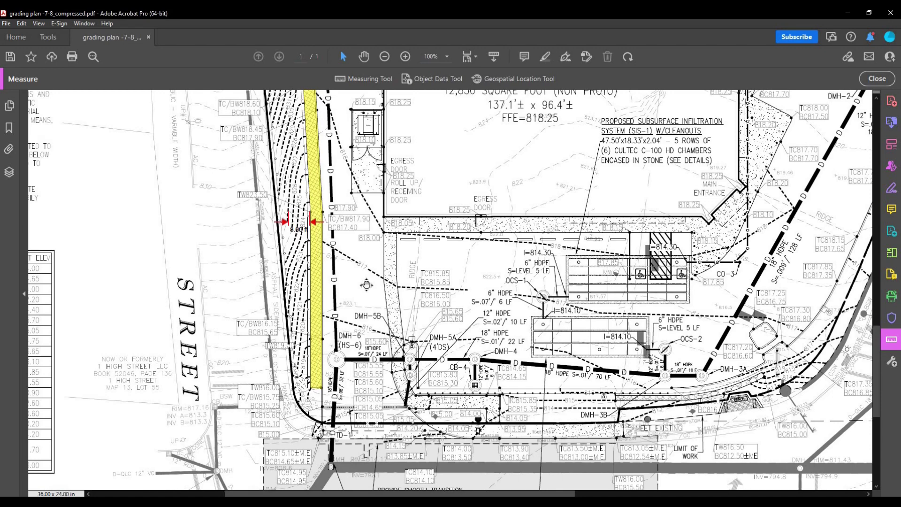
scroll(366, 285, "up", 6)
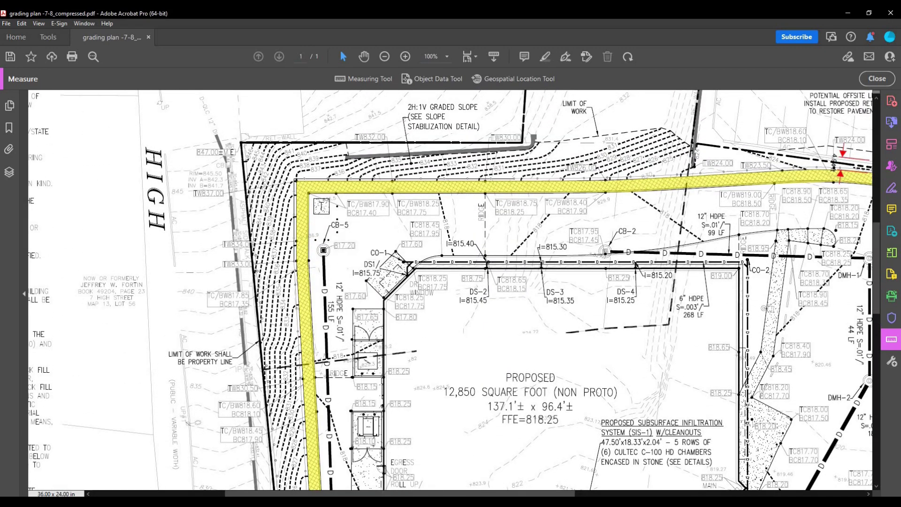
- Add a marker named InsideCorner at station 191.30 ft and close the markers editor
left_click(399, 440)
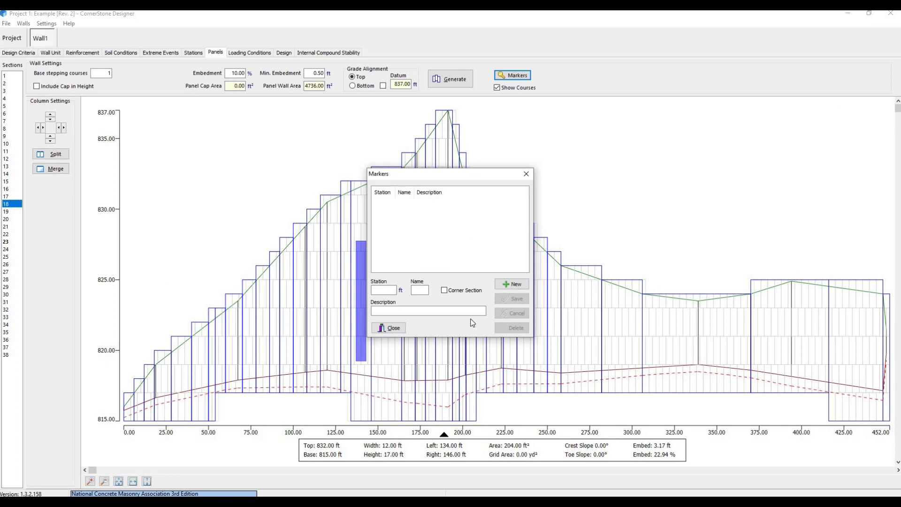
left_click(507, 287)
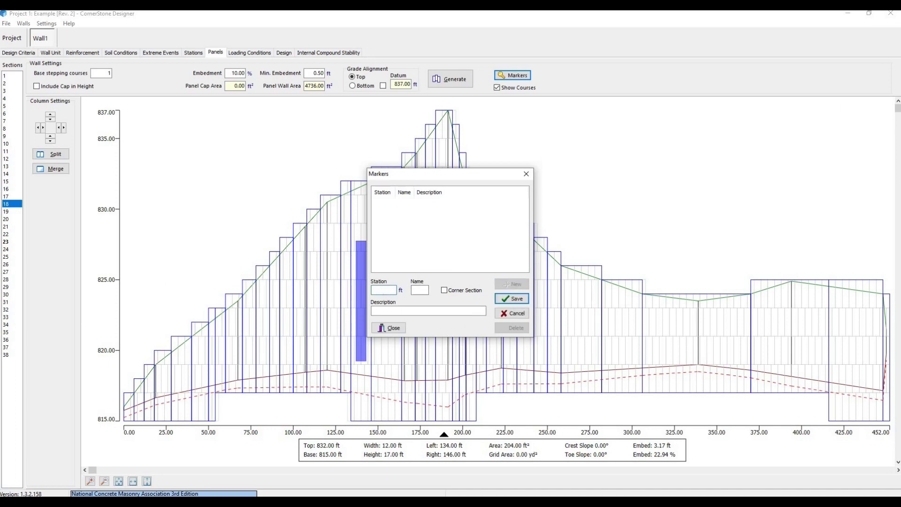
left_click(422, 290)
left_click(512, 299)
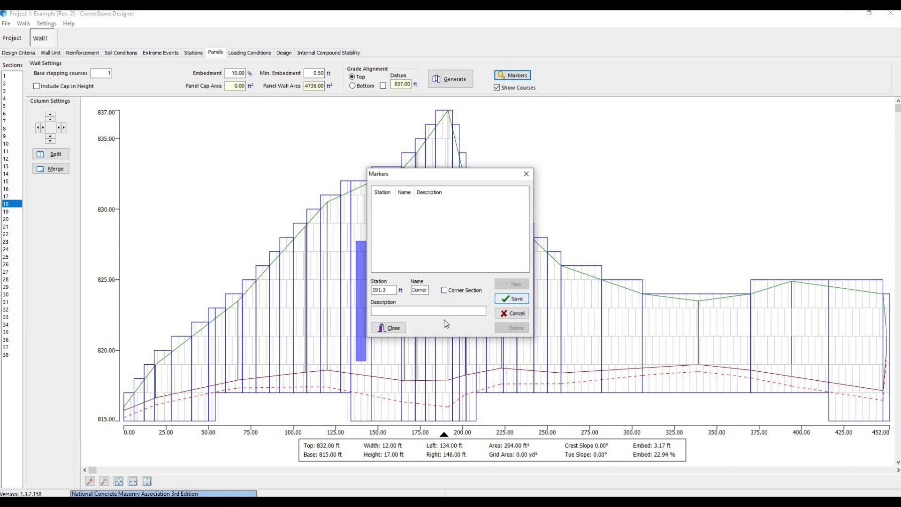
left_click(396, 328)
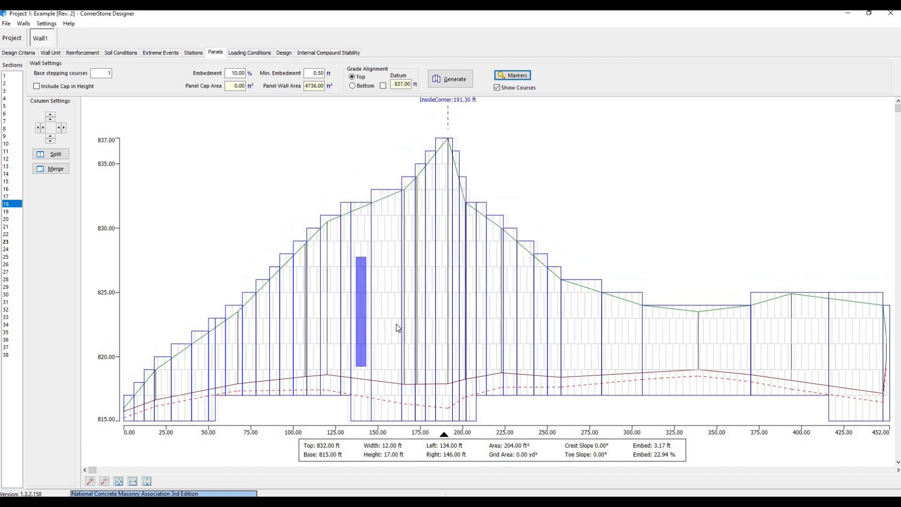
- Give section 34 a 26.6° backslope with 10 ft crest offset and extend it leftward
left_click(244, 54)
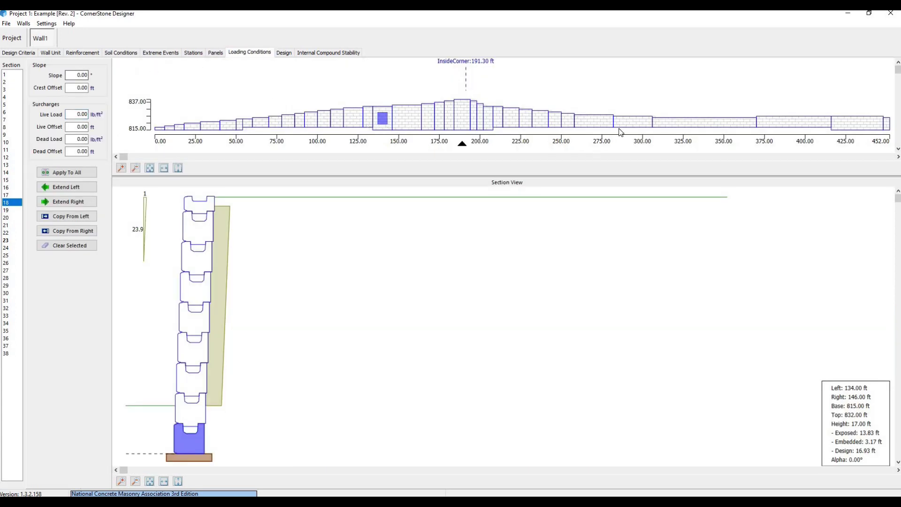
left_click(632, 122)
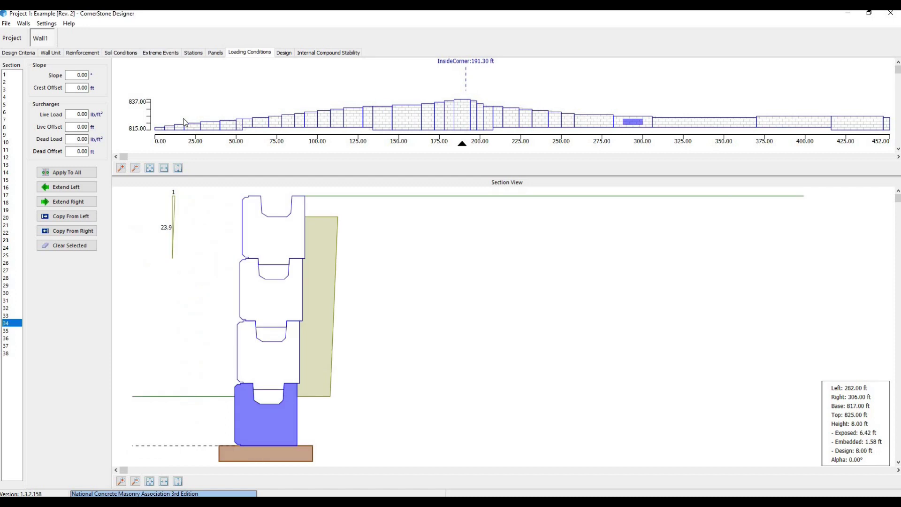
left_click(77, 75)
type("26.6")
key("Tab")
type("10")
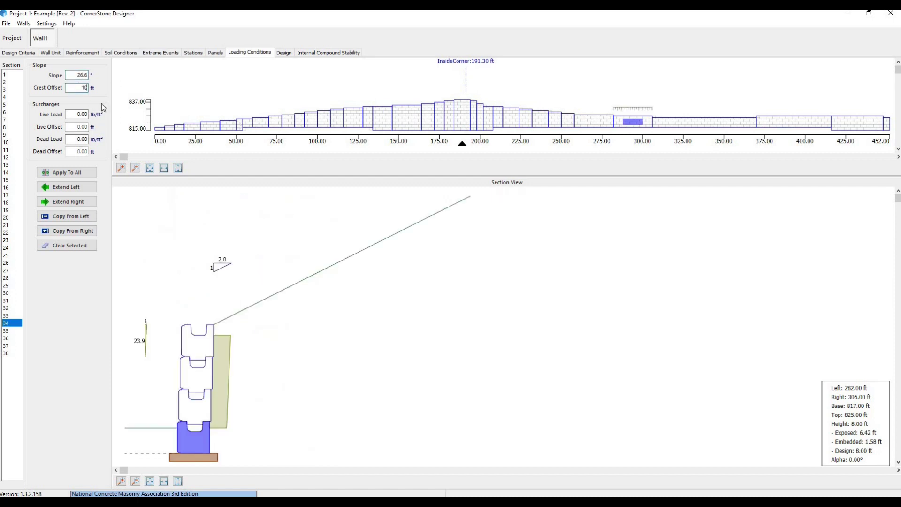
left_click(79, 188)
left_click(210, 126)
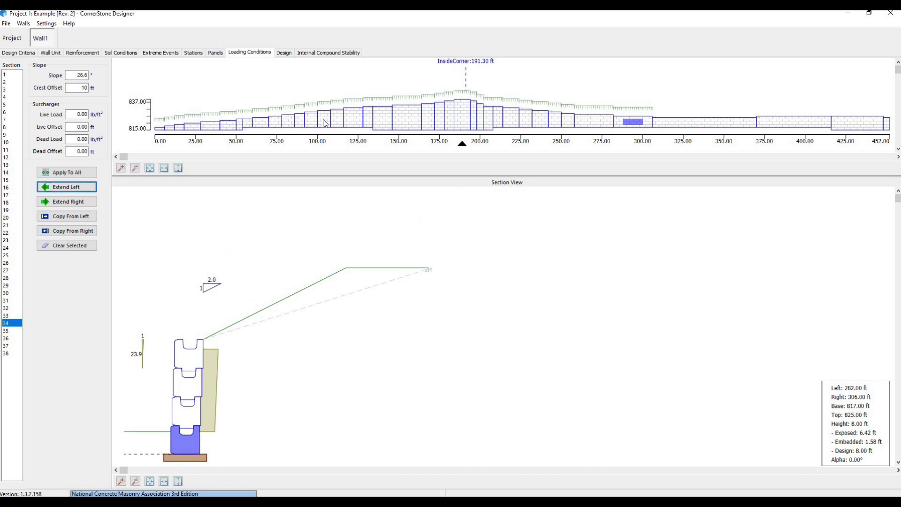
left_click(391, 115)
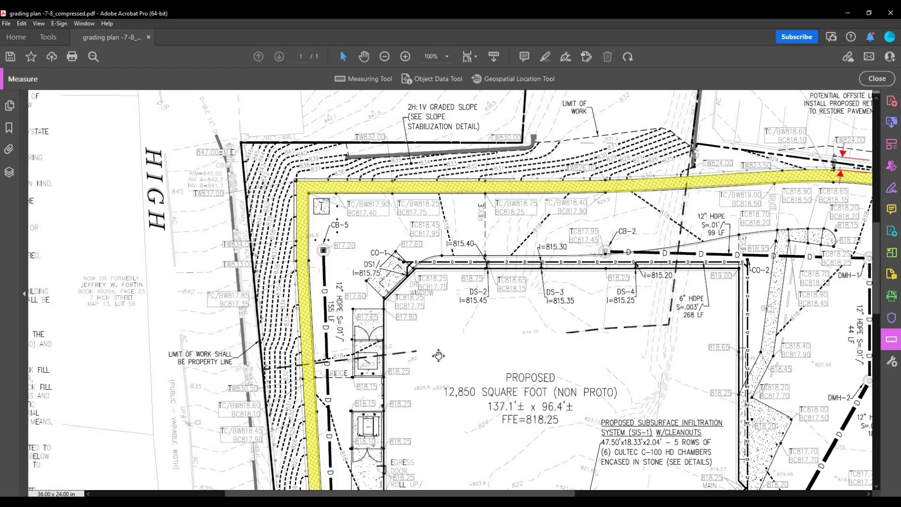
- Pan the grading plan to the north wall run and select the red arrow markup
scroll(441, 353, "up", 2, "ctrl")
scroll(437, 281, "right", 5)
scroll(436, 282, "up", 2)
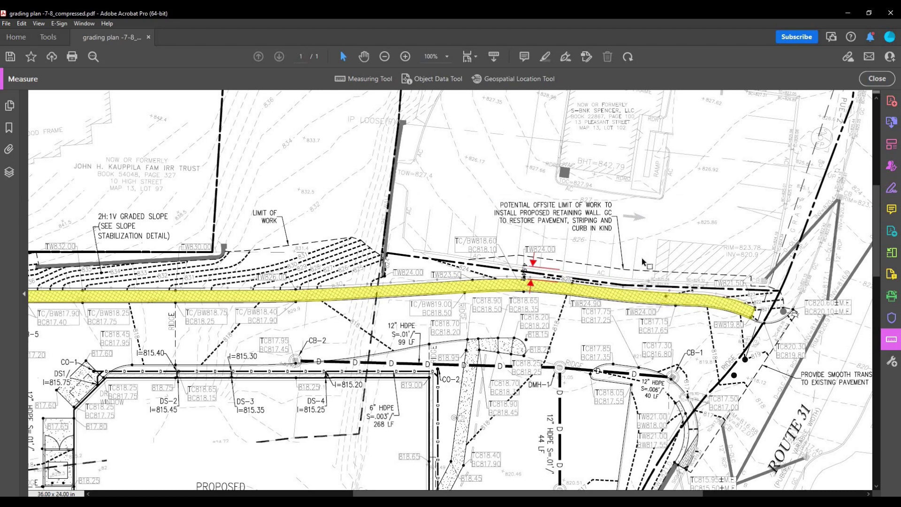
left_click(521, 275)
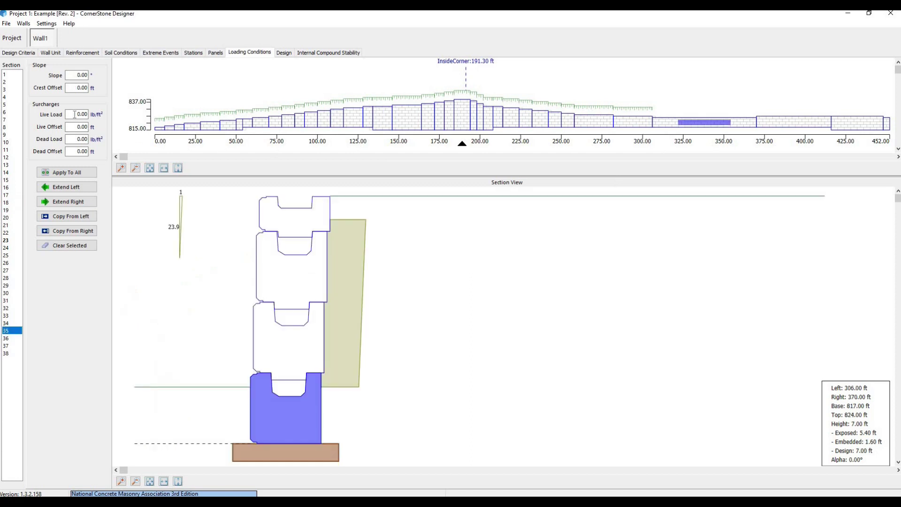
- Give section 35 a 150 lb/ft² live load at 5 ft offset, extended to the right end
left_click(76, 114)
key("Tab")
type("5")
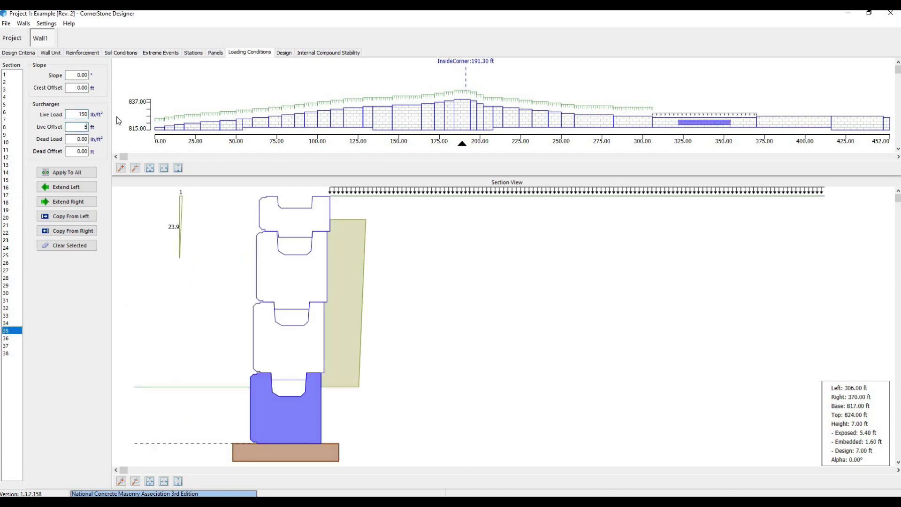
left_click(784, 125)
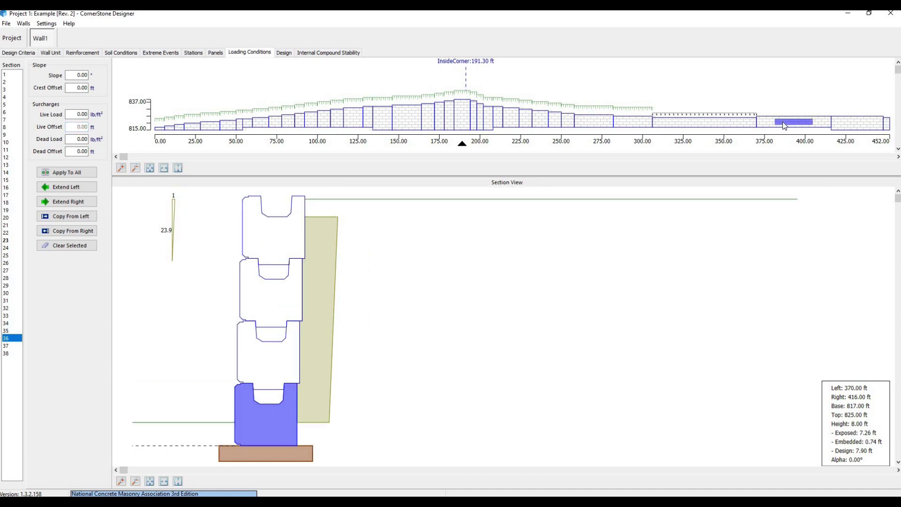
right_click(784, 126)
left_click(797, 183)
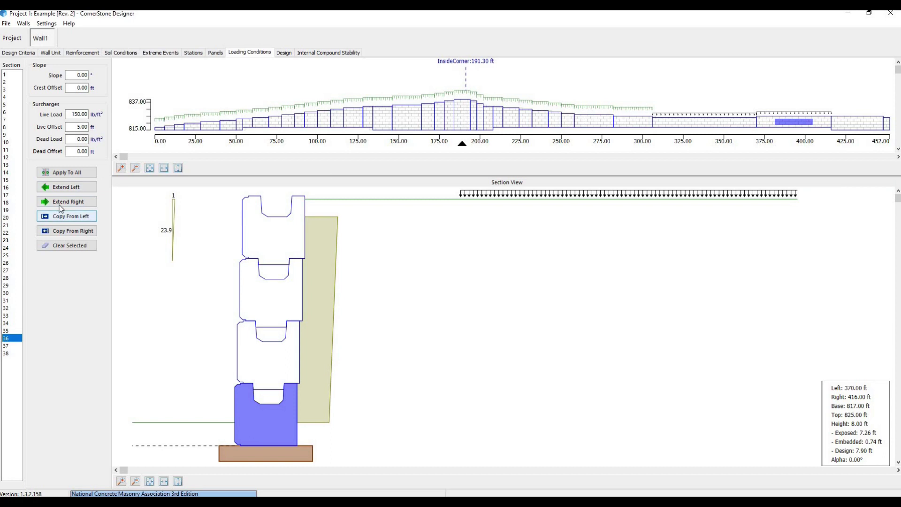
left_click(64, 201)
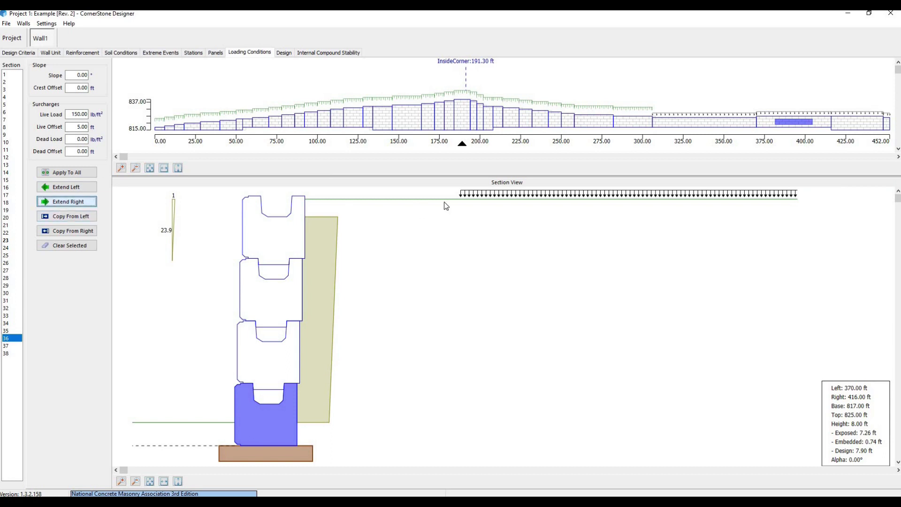
left_click(284, 53)
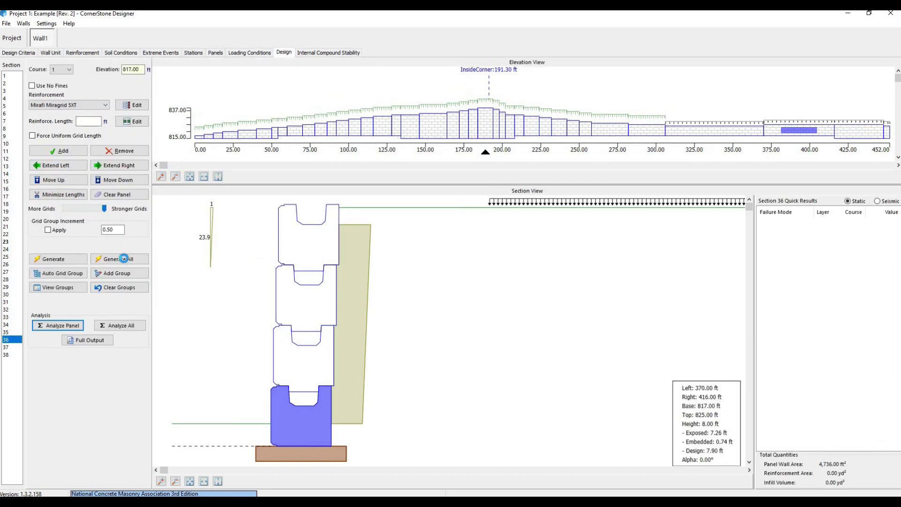
- Generate reinforcement for all sections and inspect the results for sections 19–21
left_click(124, 259)
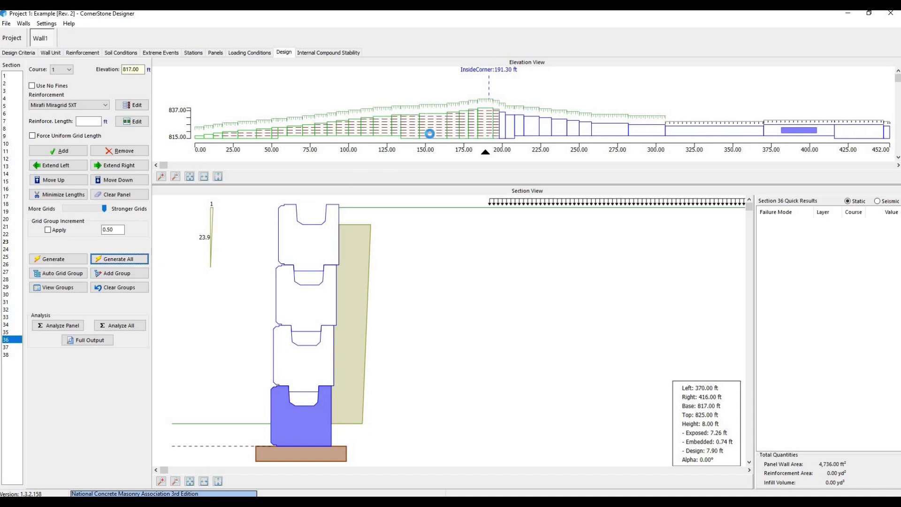
left_click(453, 131)
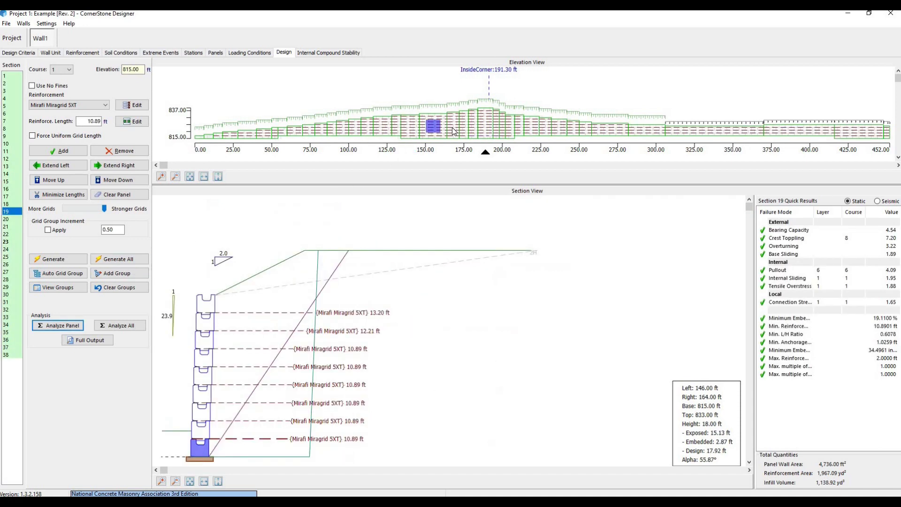
left_click(453, 131)
left_click(466, 131)
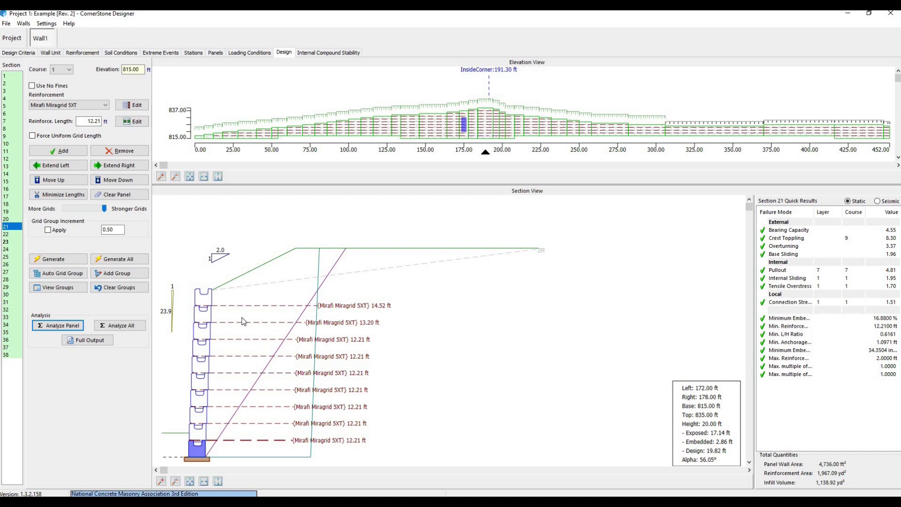
- Regenerate reinforcement with 0.50 ft grid length increments and auto-group the grids
left_click(49, 230)
left_click(95, 259)
left_click(449, 287)
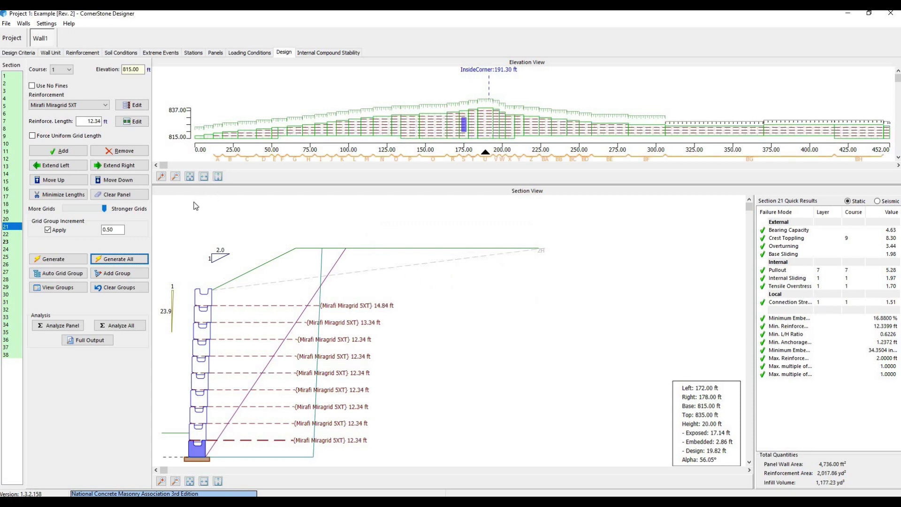
left_click(58, 273)
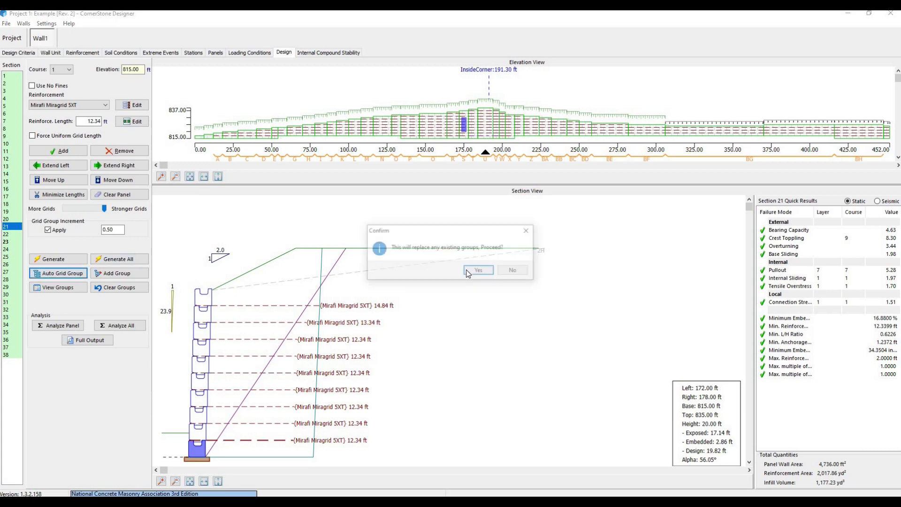
left_click(474, 271)
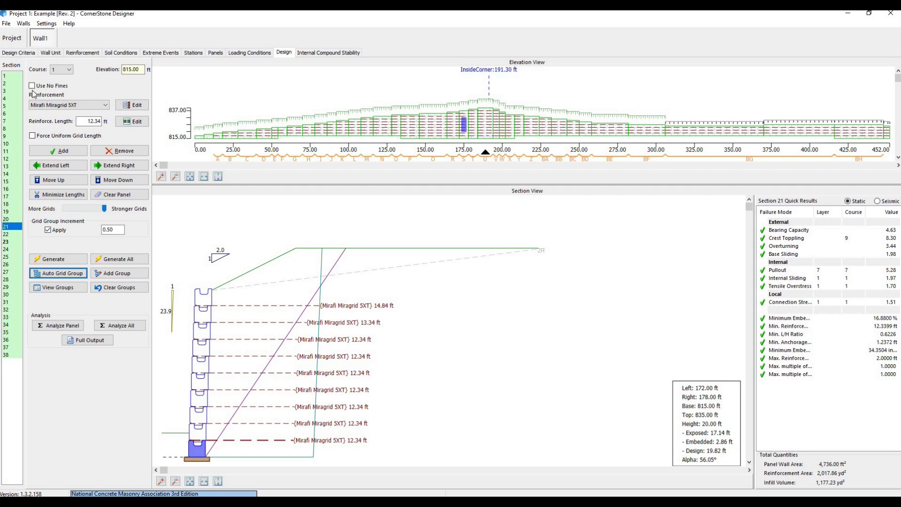
left_click(24, 23)
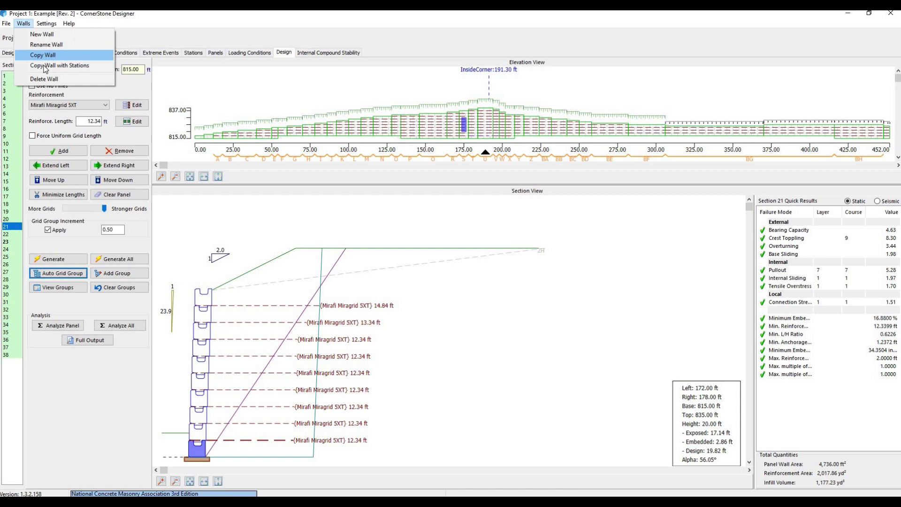
- Copy the wall with its stations as Wall2 and switch to it
left_click(45, 66)
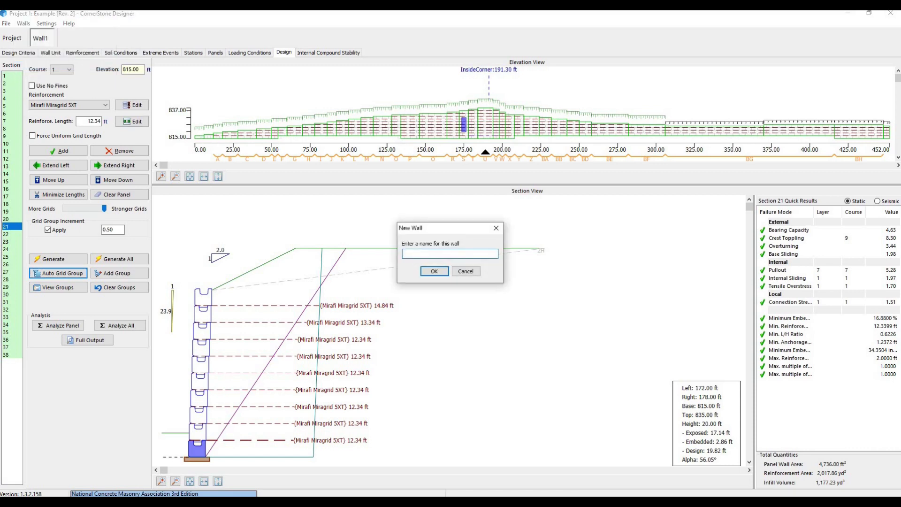
left_click(435, 271)
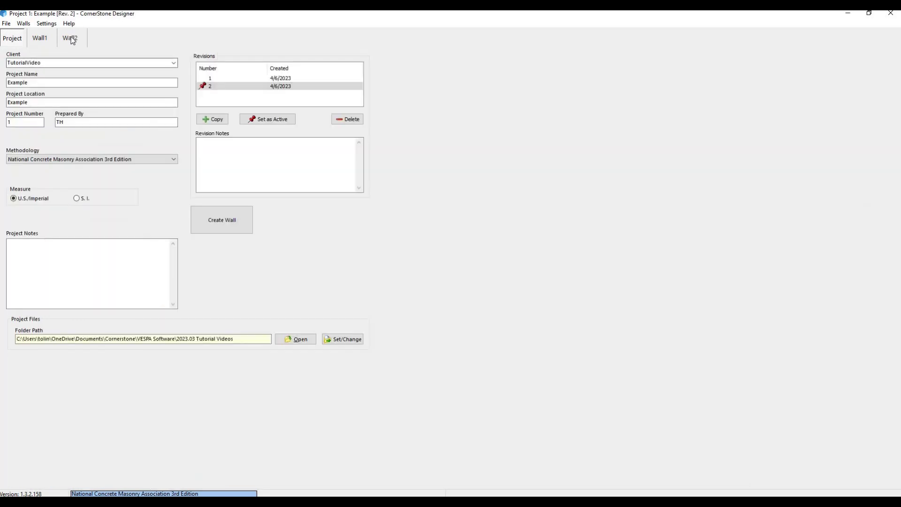
left_click(70, 40)
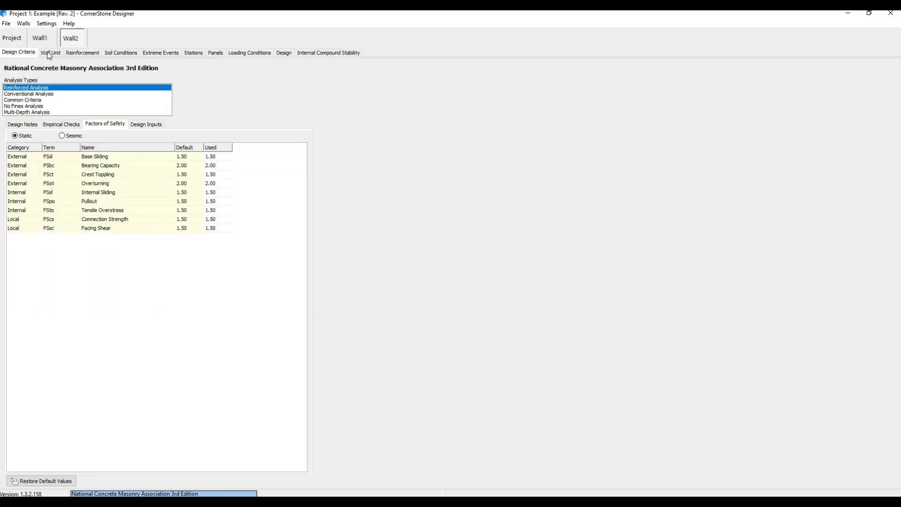
- Set Wall2's wall unit to the multi-depth Gravity with Extenders set
left_click(51, 52)
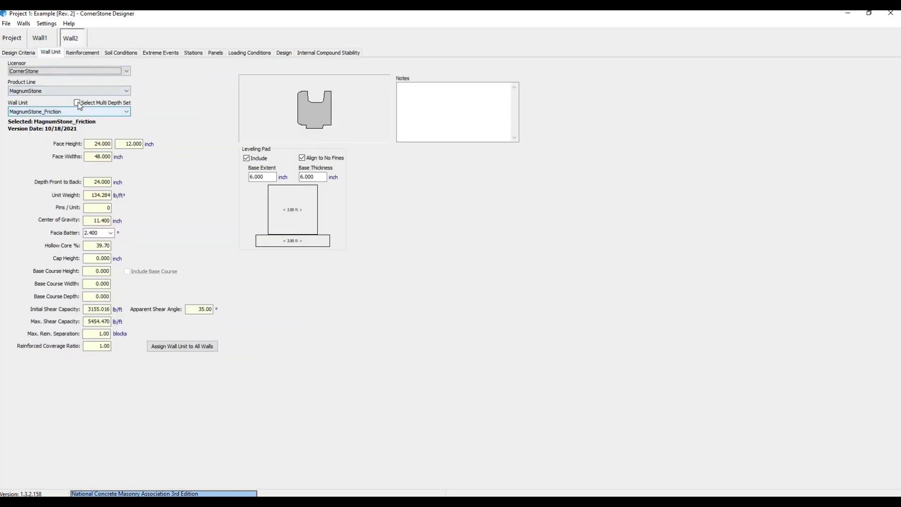
left_click(82, 104)
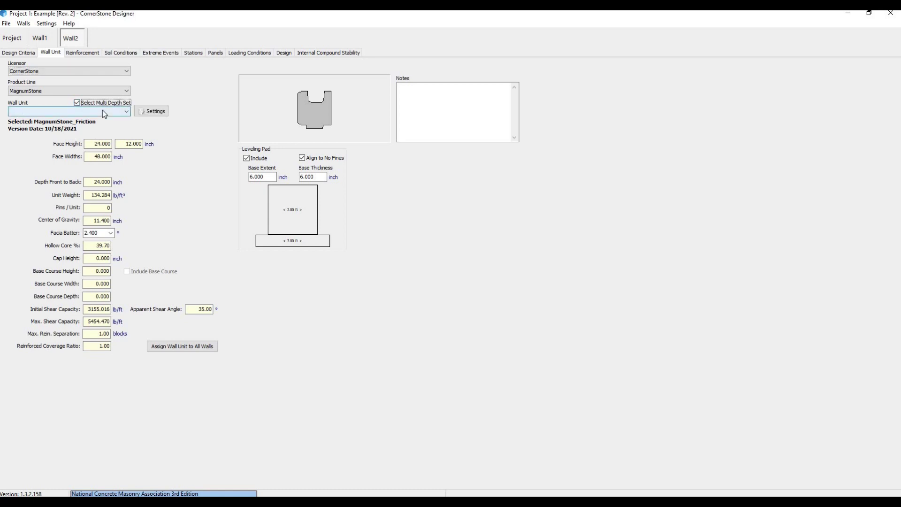
left_click(91, 112)
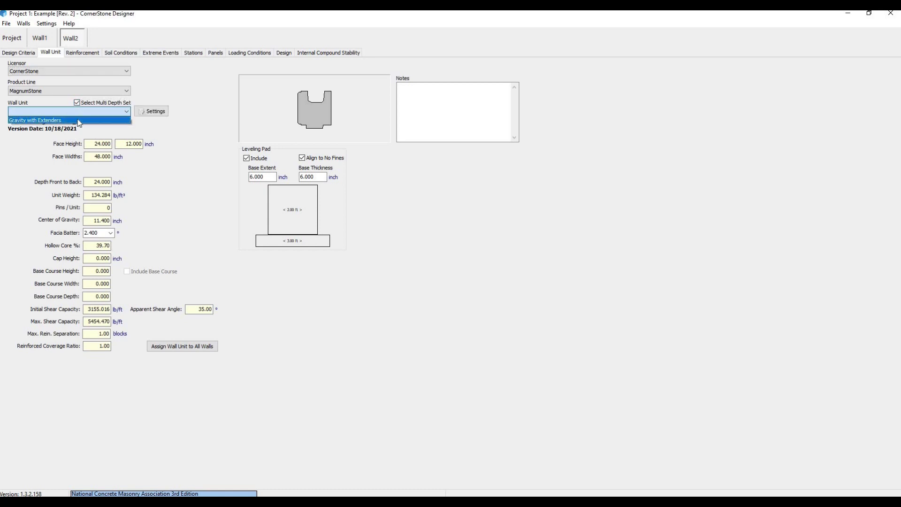
left_click(78, 120)
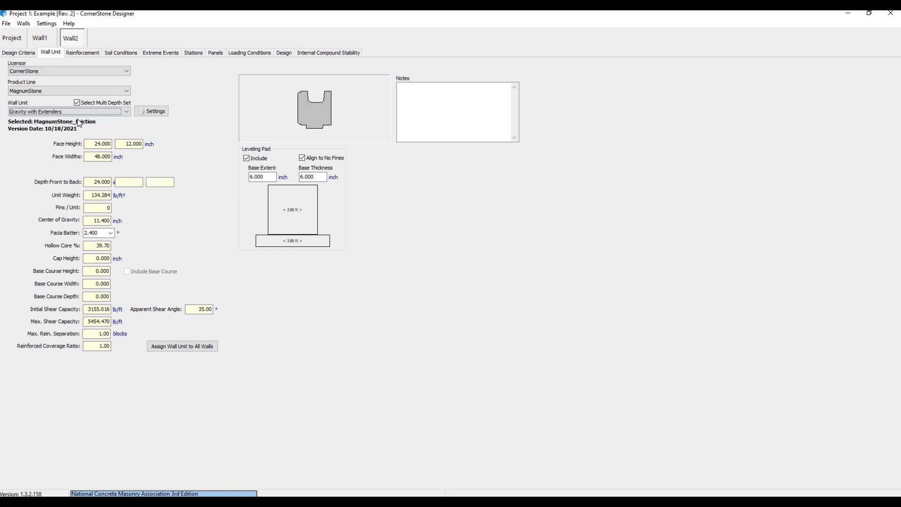
- Review Wall2's panel layout and loading conditions, then bring up its generated design
left_click(214, 54)
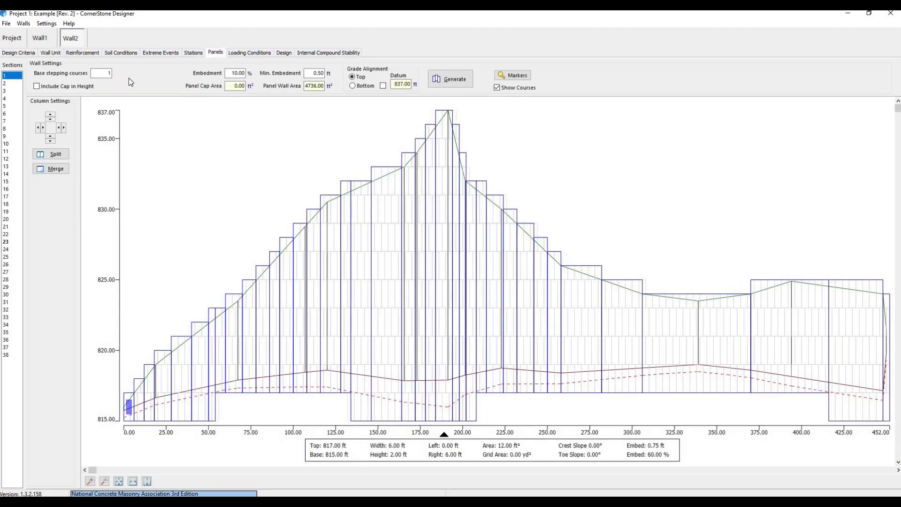
left_click(239, 53)
left_click(290, 53)
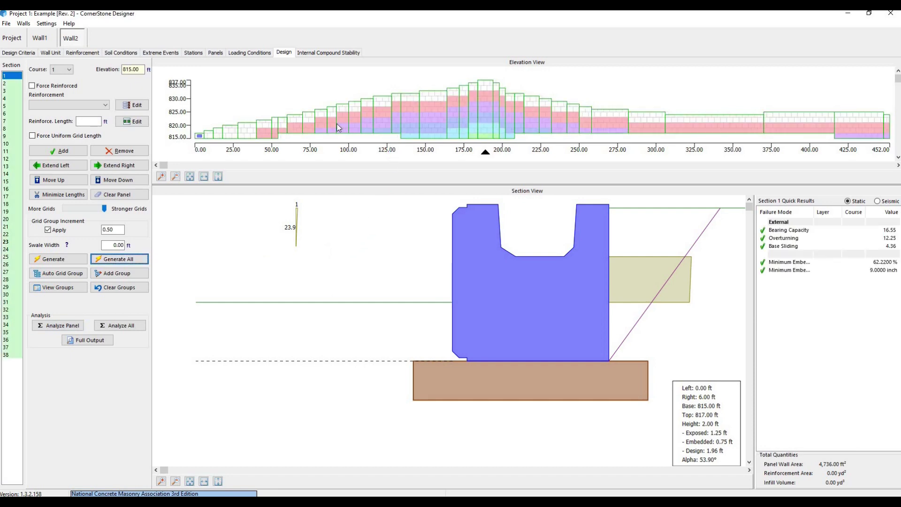
- Inspect the stepped gravity sections for section 13 and section 19 in the elevation view
left_click(338, 127)
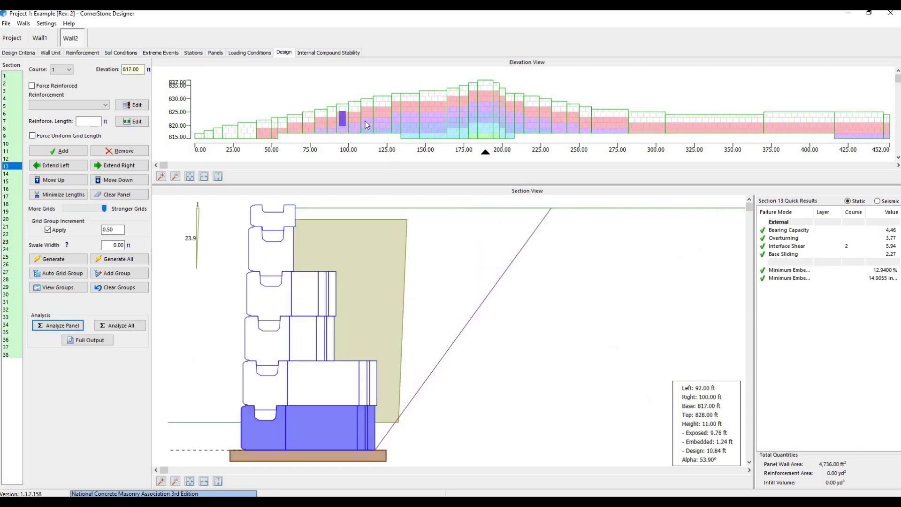
left_click(408, 117)
left_click(430, 116)
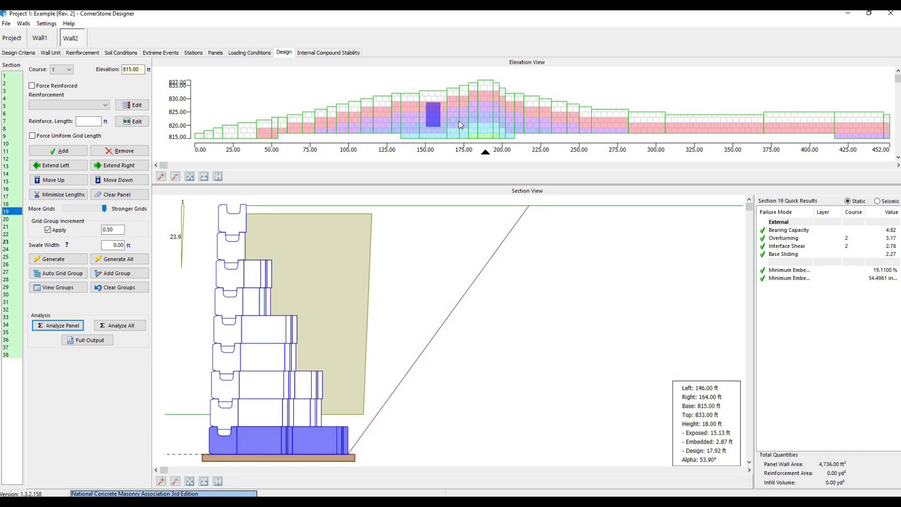